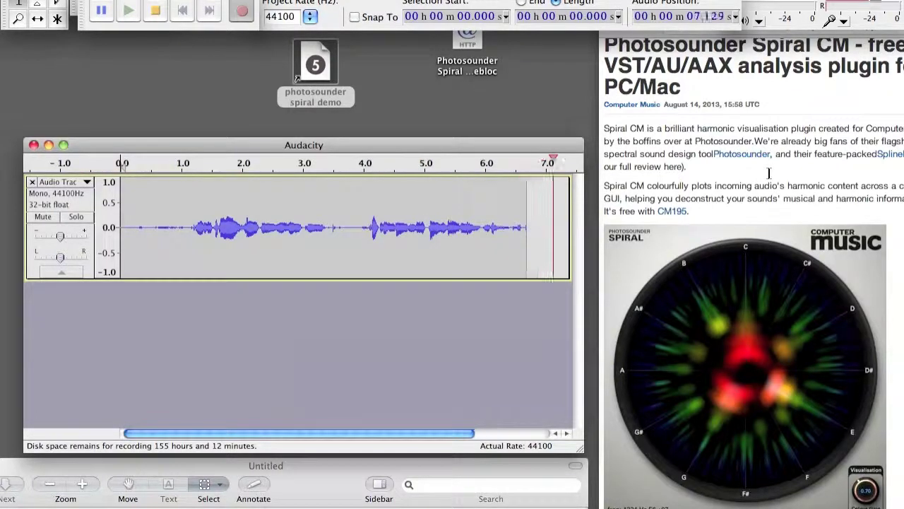
Bring the browser forward and move the Photosounder Spiral window up into view.
click(729, 235)
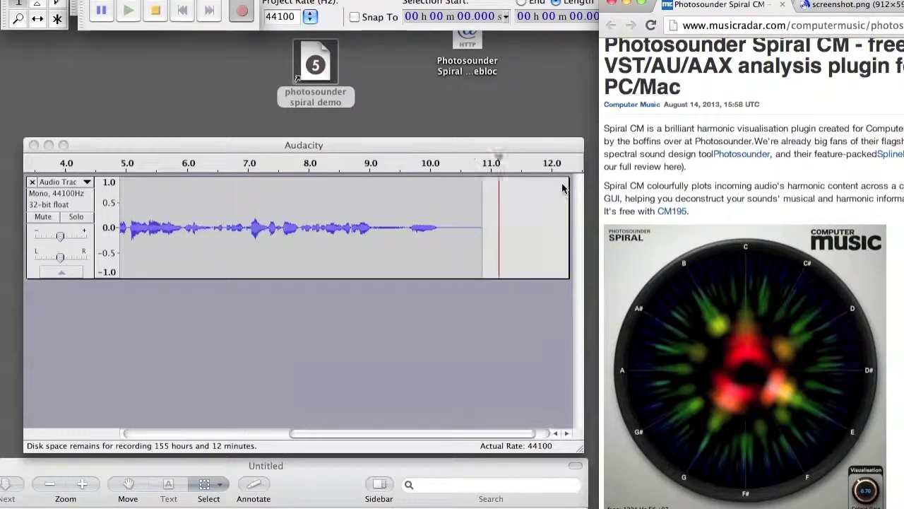
drag(339, 463, 418, 26)
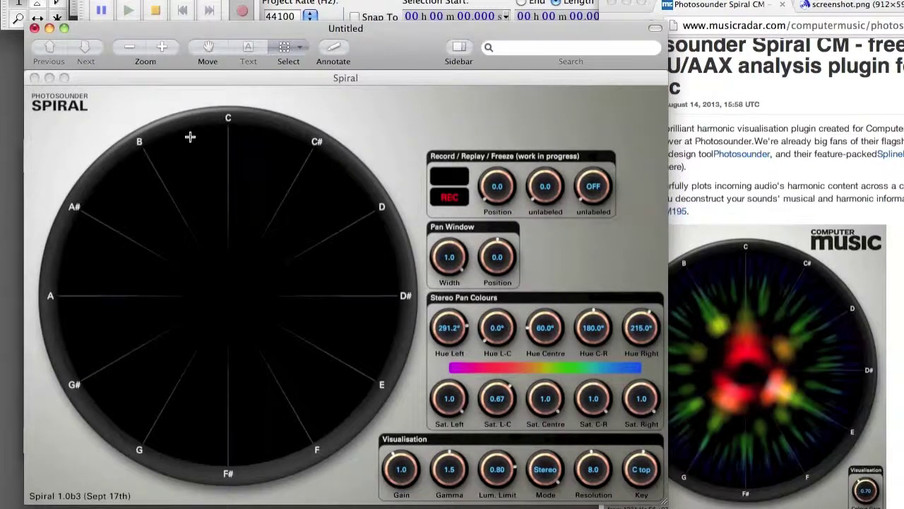
Move the Spiral window around, then close it and choose Don't Save.
drag(413, 36, 461, 29)
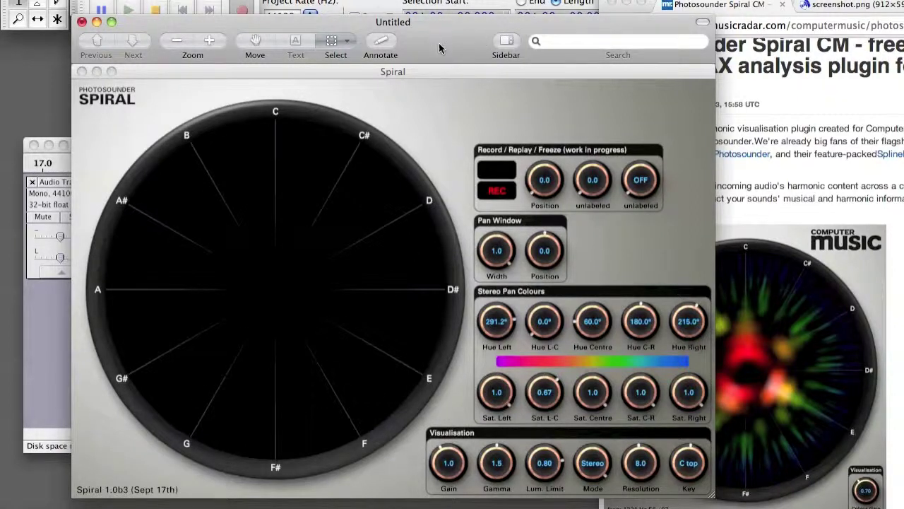
drag(431, 46, 380, 174)
click(28, 153)
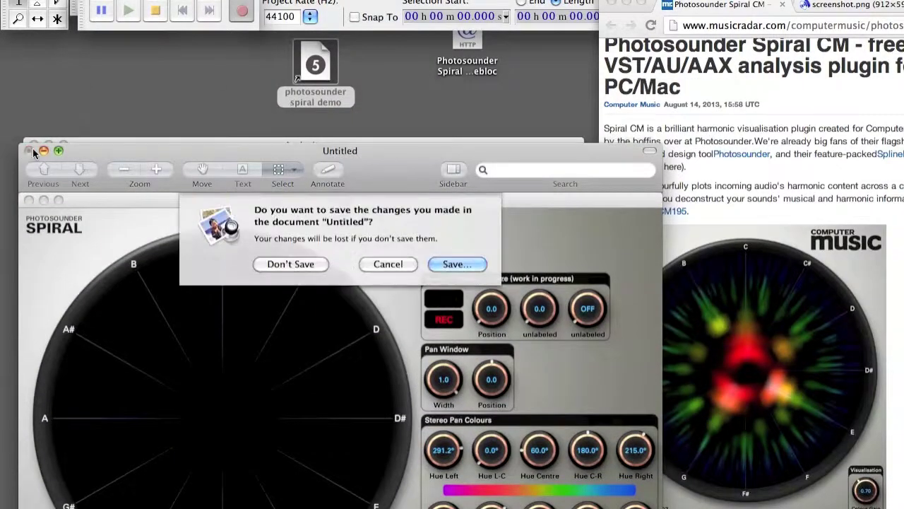
click(289, 319)
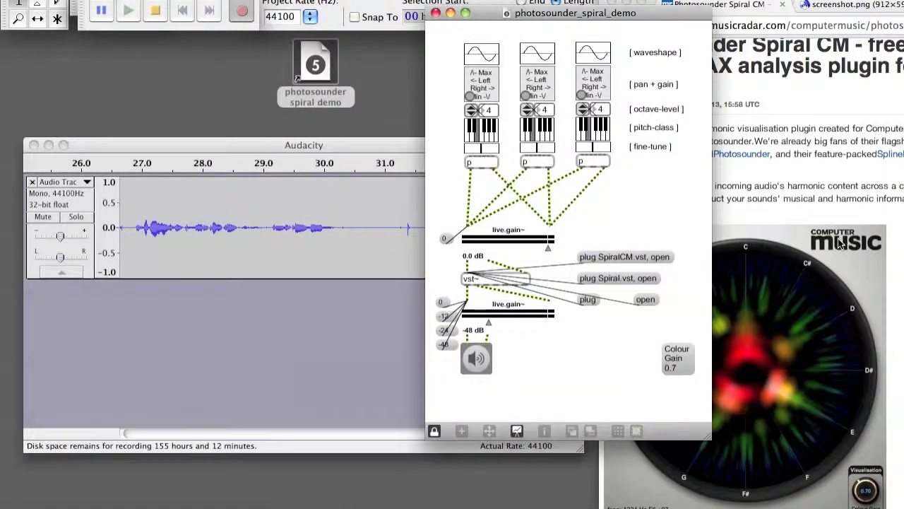
Open the SpiralCM plugin, raise its Colour Gain to 2.3, and switch on ezdac~ audio.
click(620, 260)
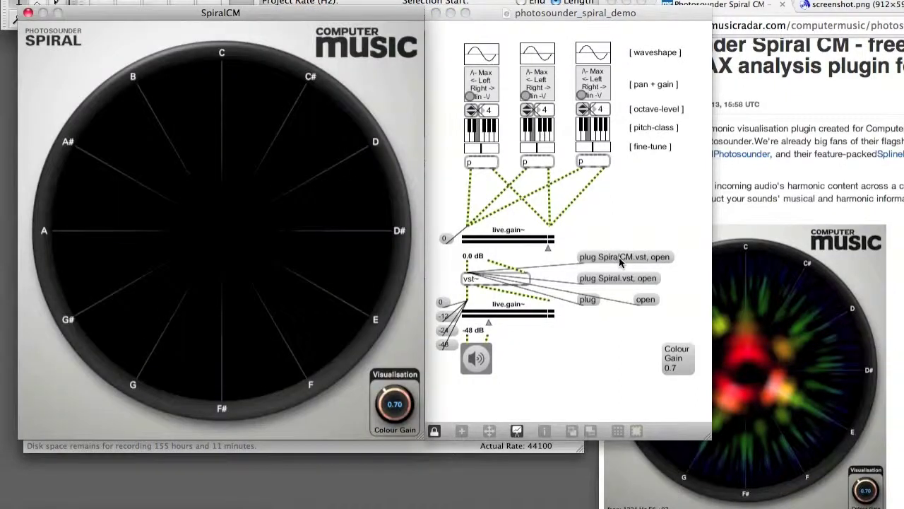
drag(405, 415, 407, 384)
click(895, 431)
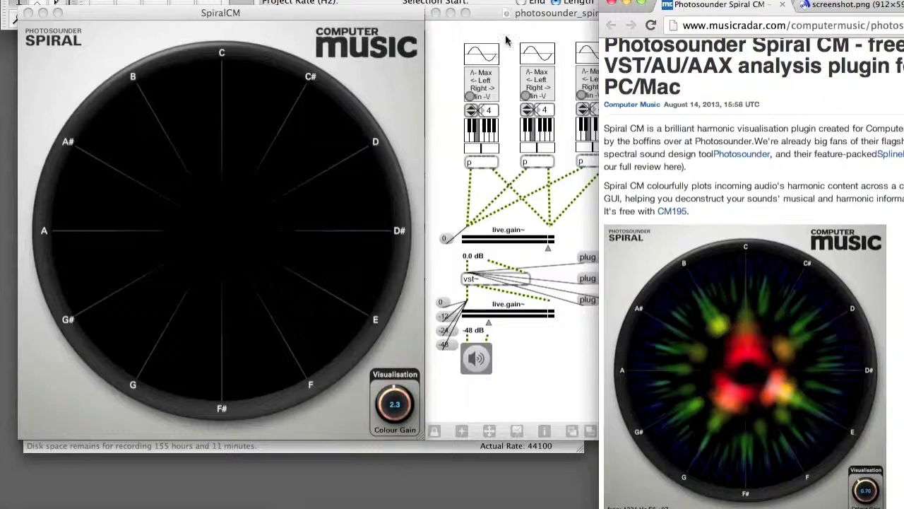
click(544, 21)
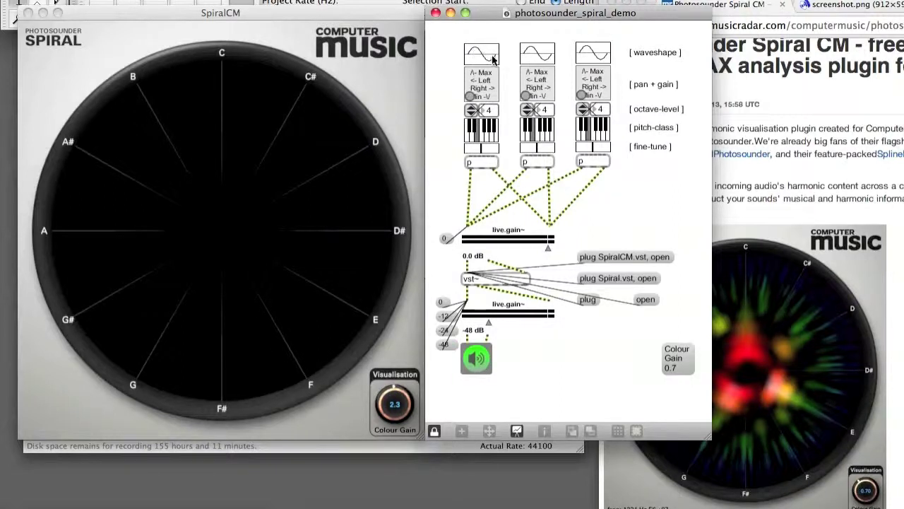
Push up the first oscillator's pan+gain pad and set the output gain to 0 dB.
drag(474, 94, 483, 80)
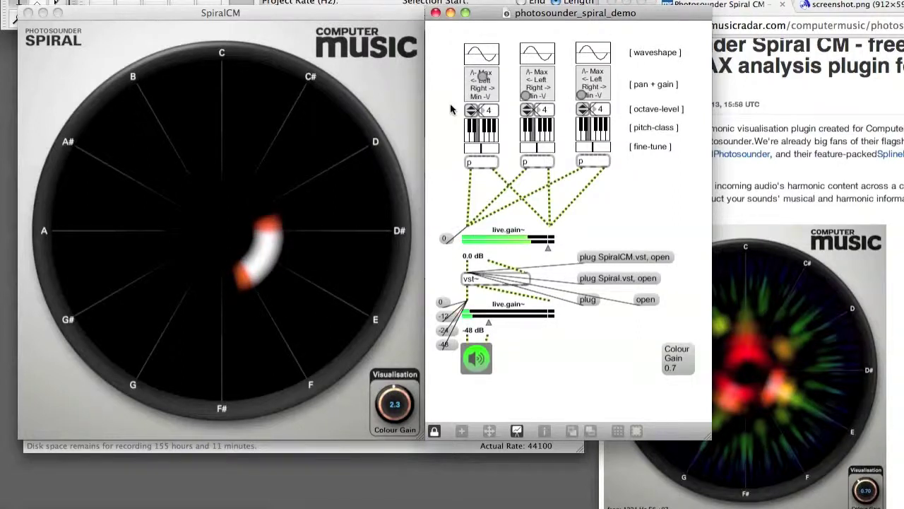
click(441, 302)
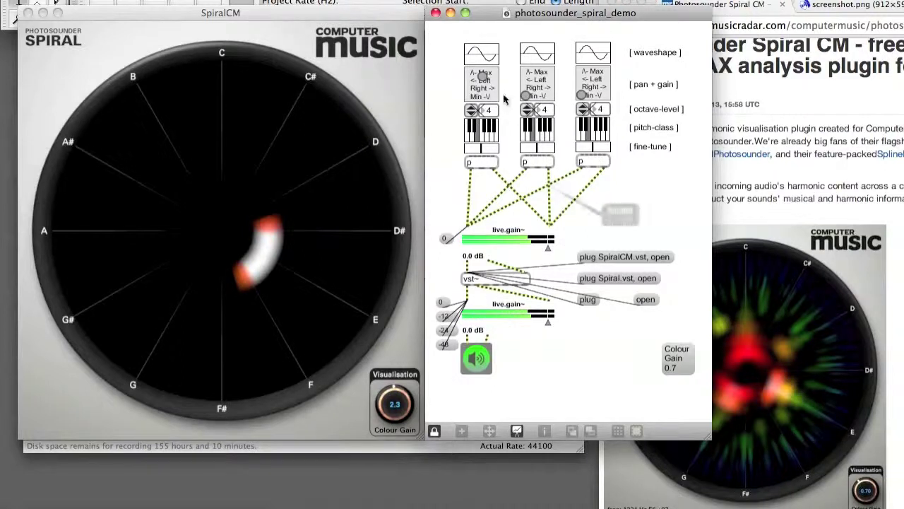
mouse_move(483, 80)
mouse_down()
mouse_move(493, 72)
mouse_move(481, 72)
mouse_up()
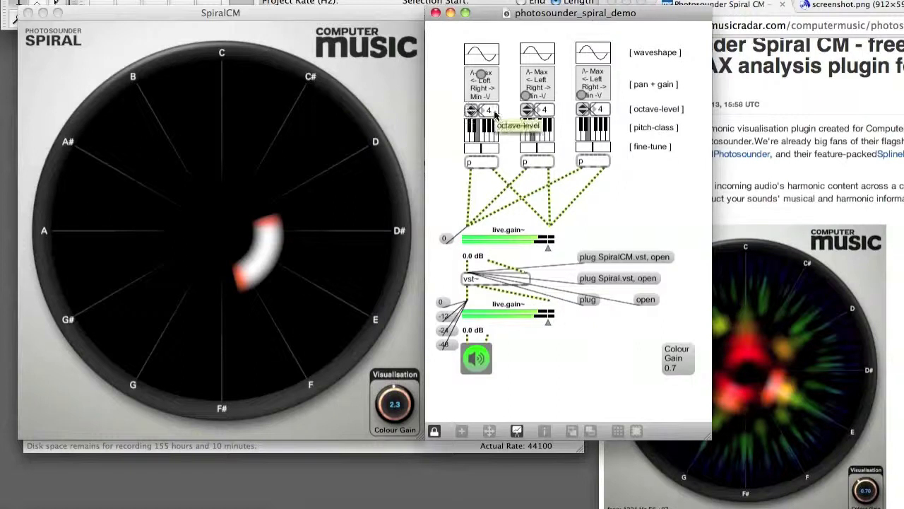
Step the first oscillator's octave up to 6 and back down to 5.
click(471, 111)
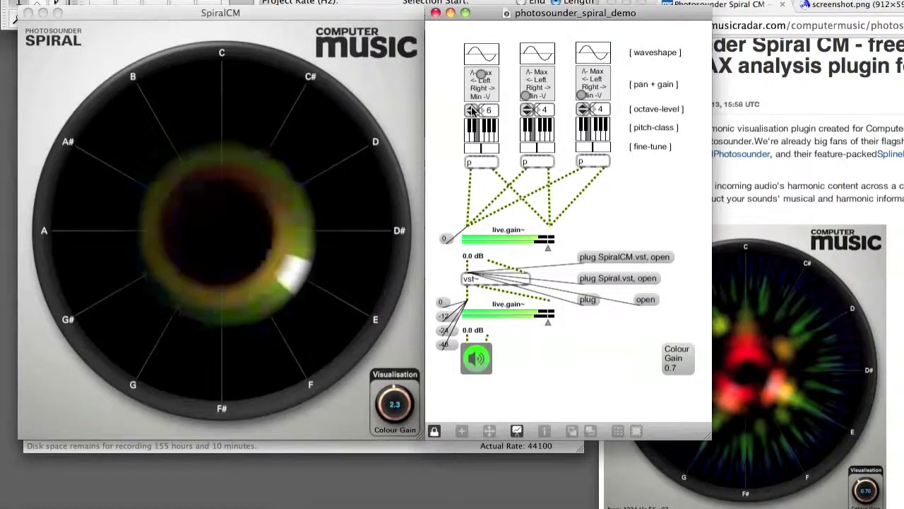
click(472, 113)
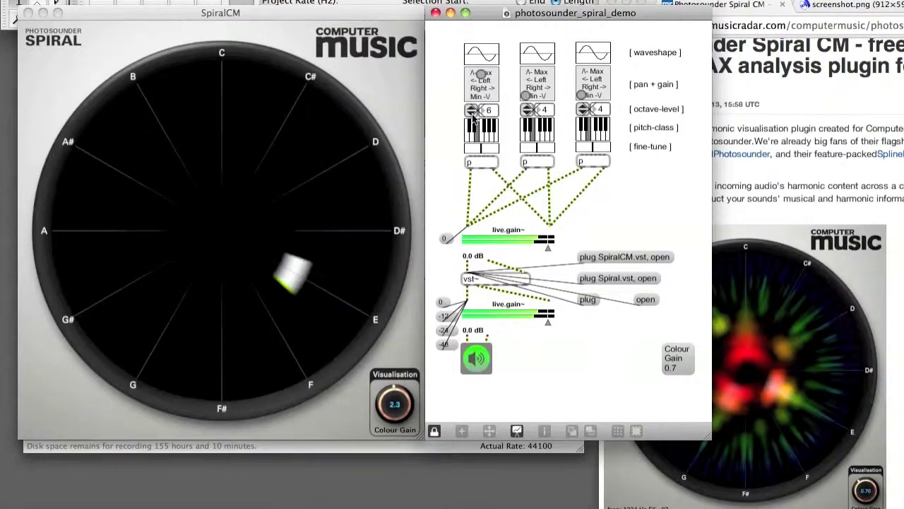
drag(473, 118, 469, 140)
Try other pitches and a slight downward detune, ending on C with fine-tune reset.
click(466, 139)
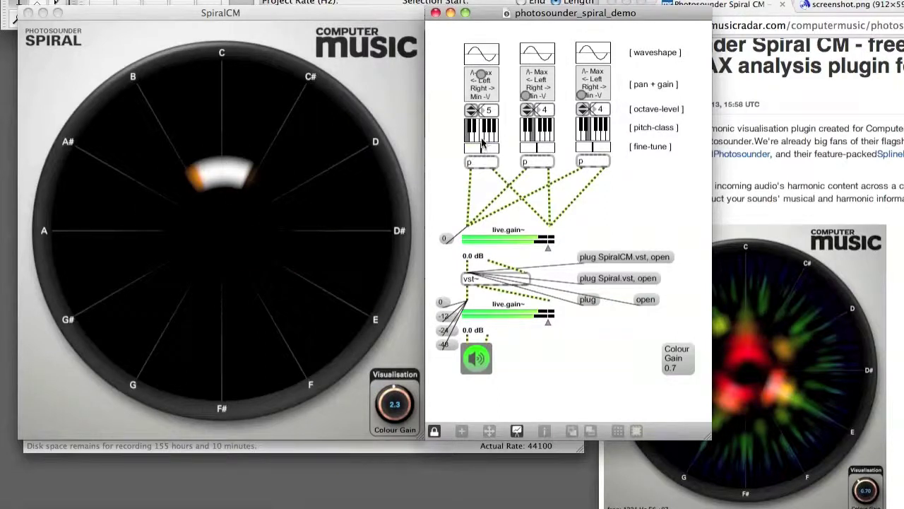
drag(481, 152, 461, 148)
click(470, 136)
click(484, 139)
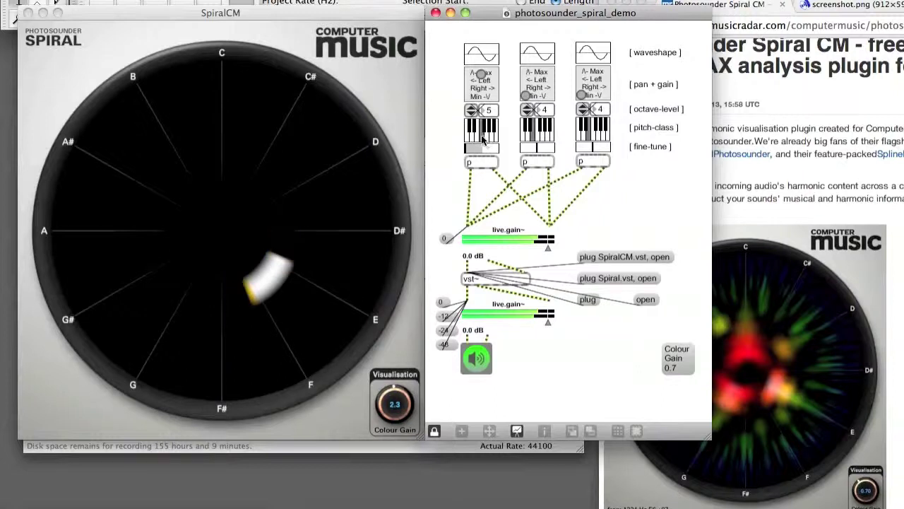
click(476, 131)
click(472, 141)
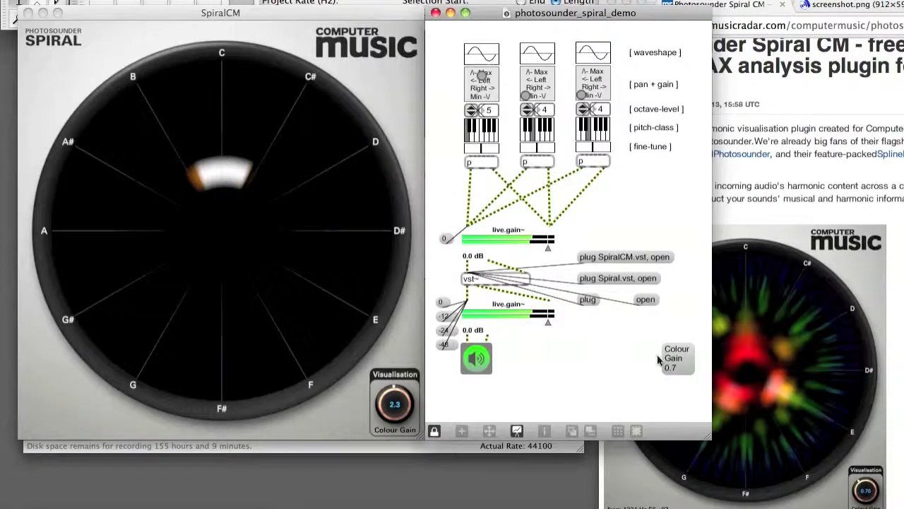
Make the first oscillator a sawtooth at octave 4 with SpiralCM Colour Gain at 6.5.
click(478, 58)
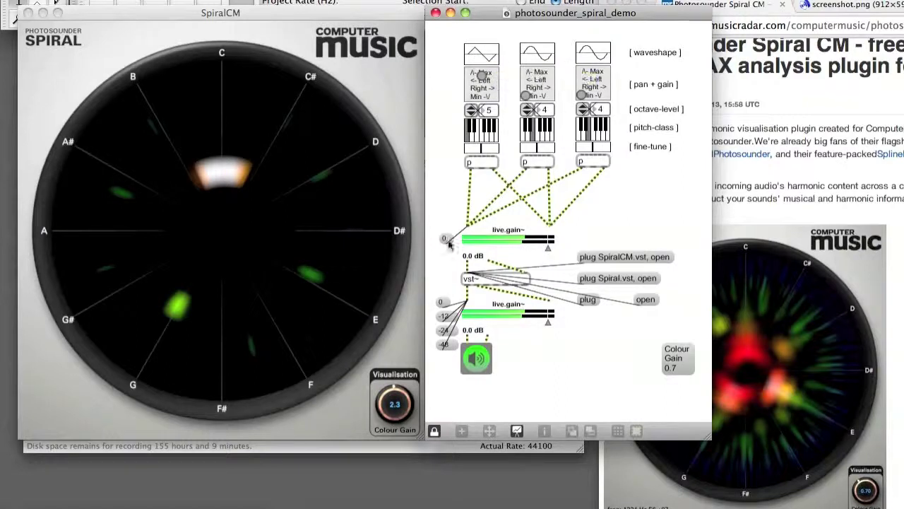
drag(390, 404, 400, 374)
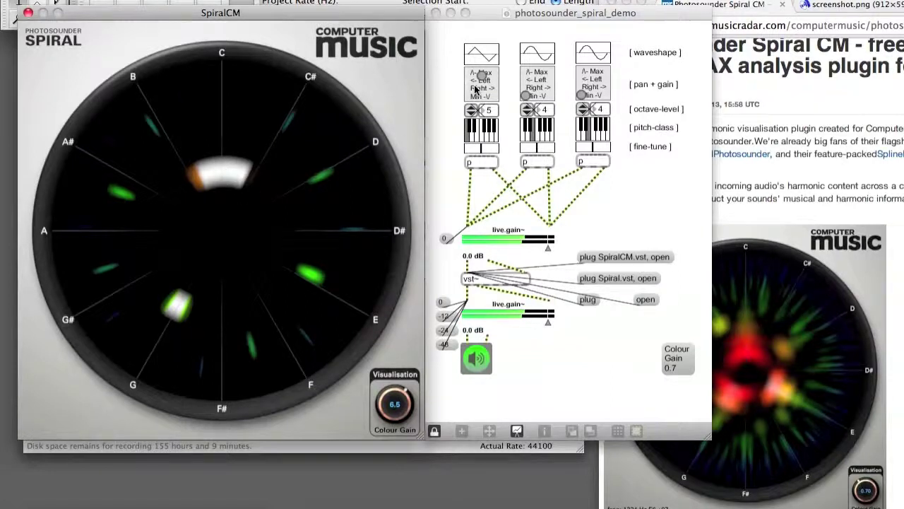
click(470, 114)
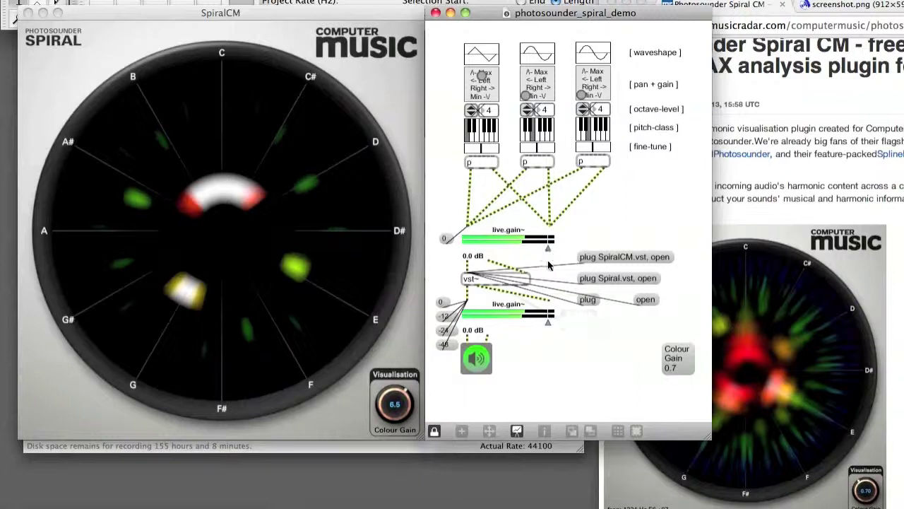
click(483, 62)
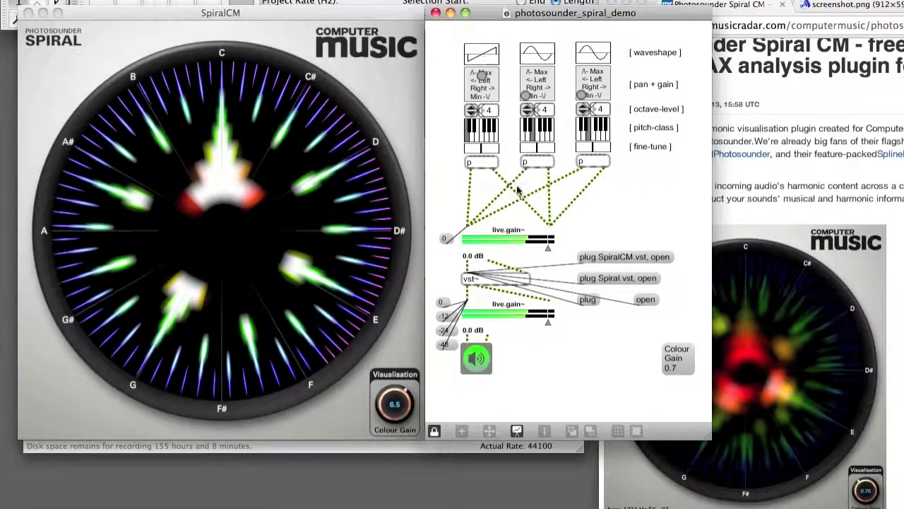
Reset Colour Gain to 0.7, set output to -12 dB, cycle waveshapes back to sawtooth, show the review.
click(675, 359)
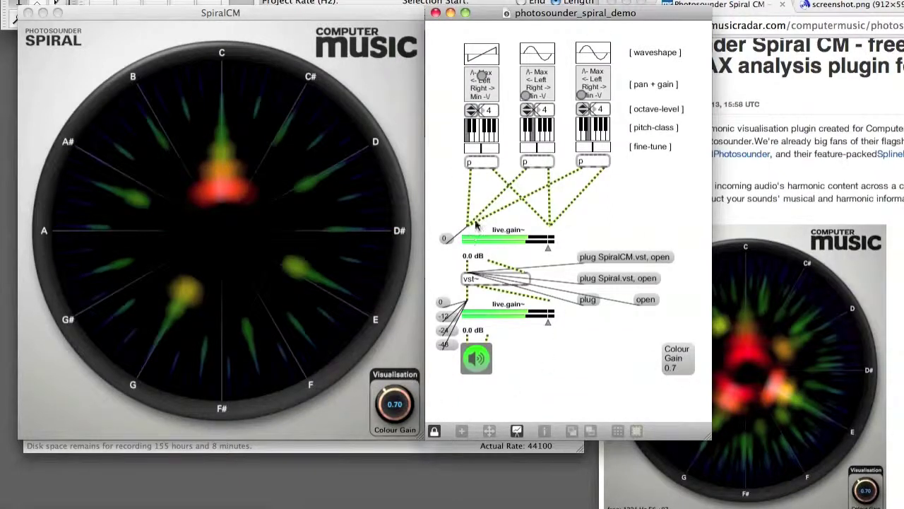
click(444, 318)
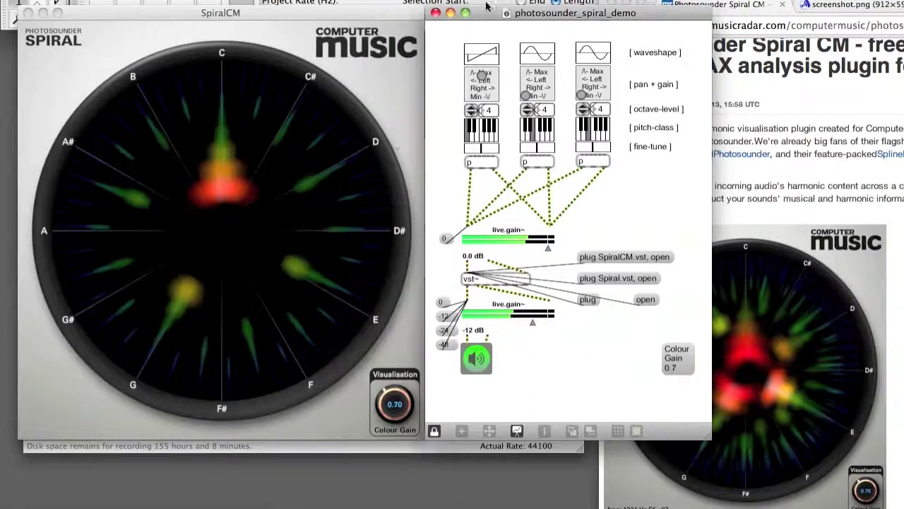
click(478, 58)
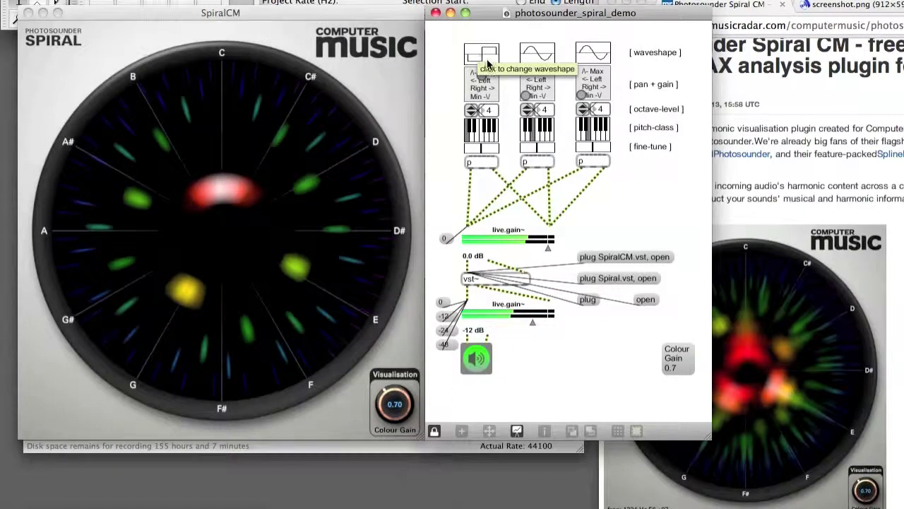
click(479, 55)
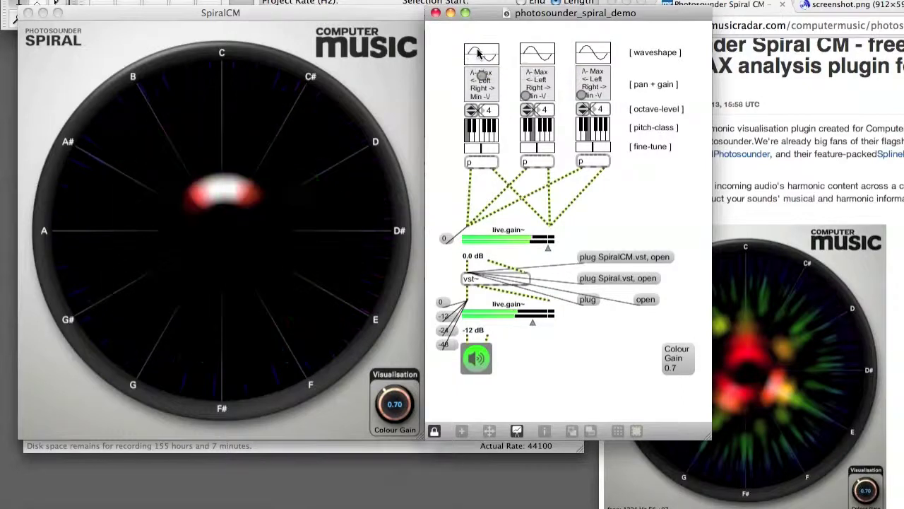
click(484, 58)
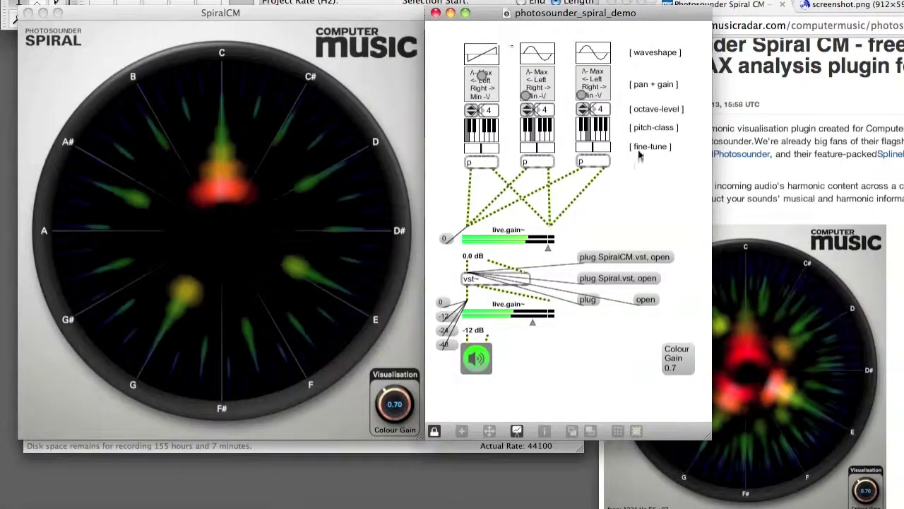
click(752, 346)
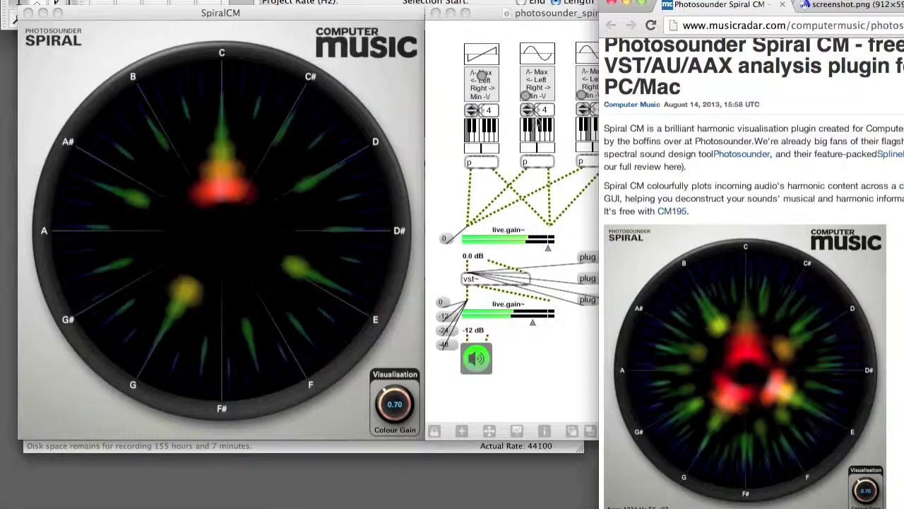
Draw a sawtooth ramp for the second oscillator, raise its gain, and drop the first to octave 3.
click(557, 28)
click(556, 28)
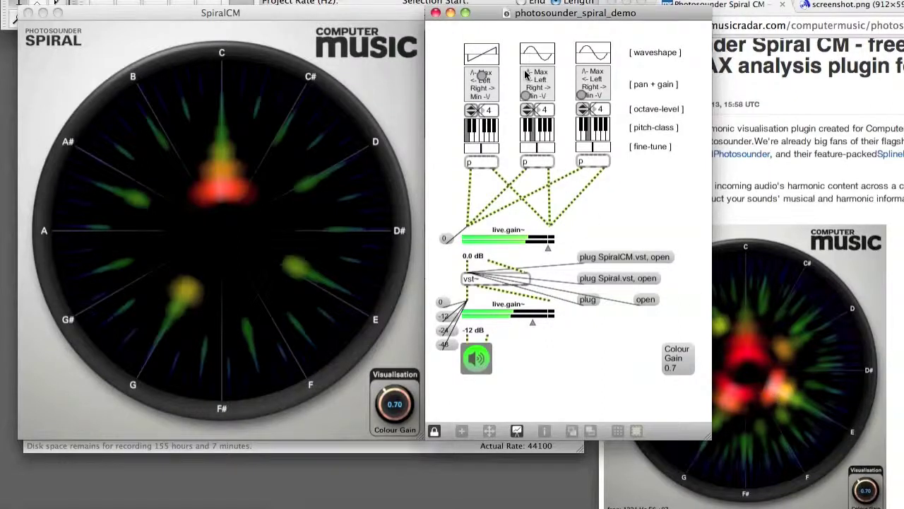
mouse_move(552, 48)
mouse_down()
mouse_move(523, 62)
mouse_move(554, 46)
mouse_move(595, 62)
mouse_up()
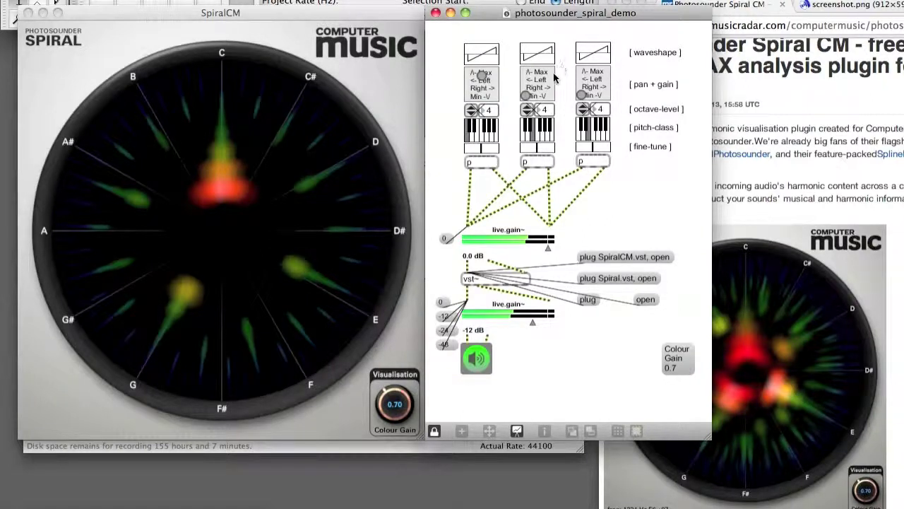
drag(535, 92, 543, 72)
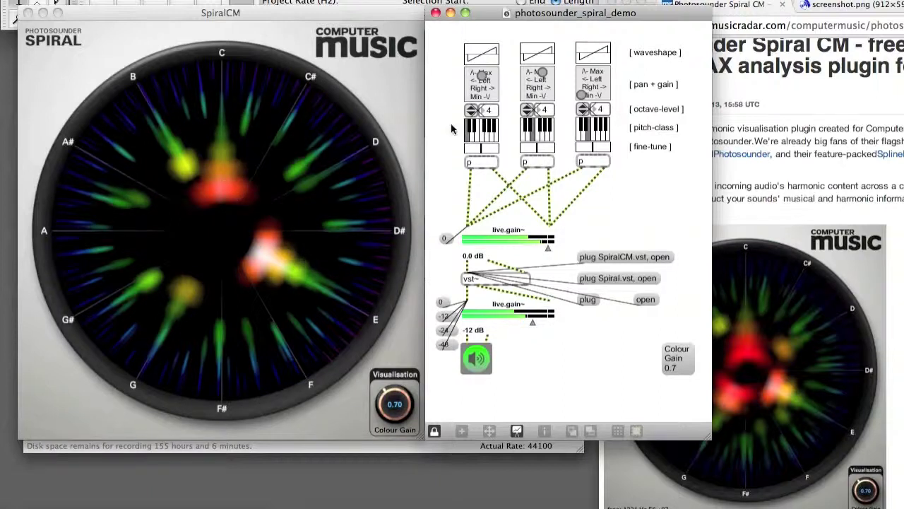
click(470, 113)
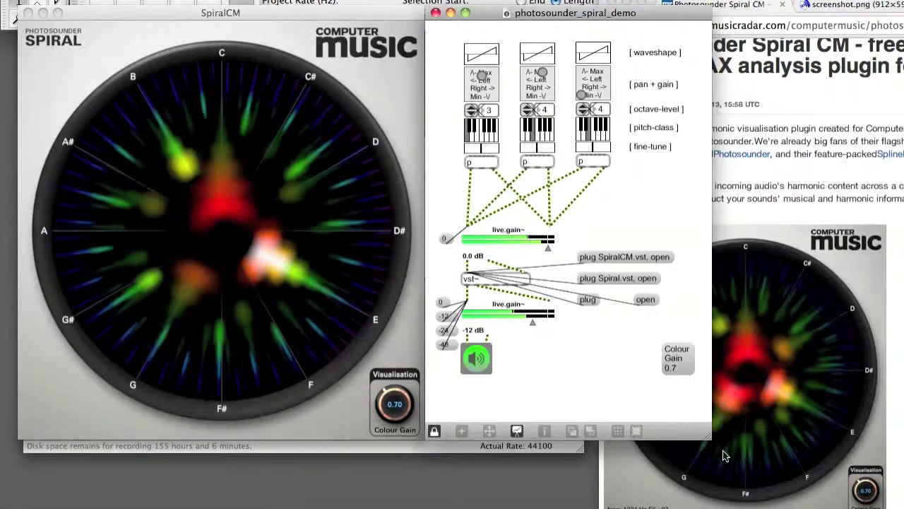